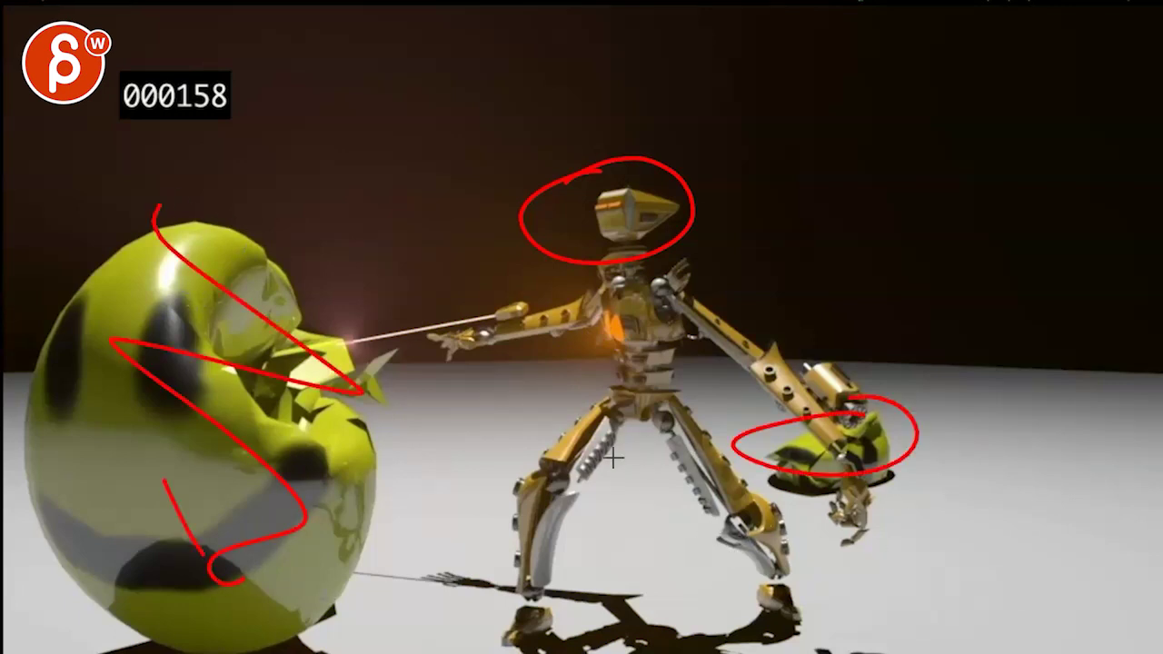
Step: Sketch red loops, a long line, a zigzag and dashes around the robot's head, then erase them
mouse_move(576, 238)
left_mouse_down()
mouse_move(610, 210)
mouse_move(785, 243)
left_mouse_up()
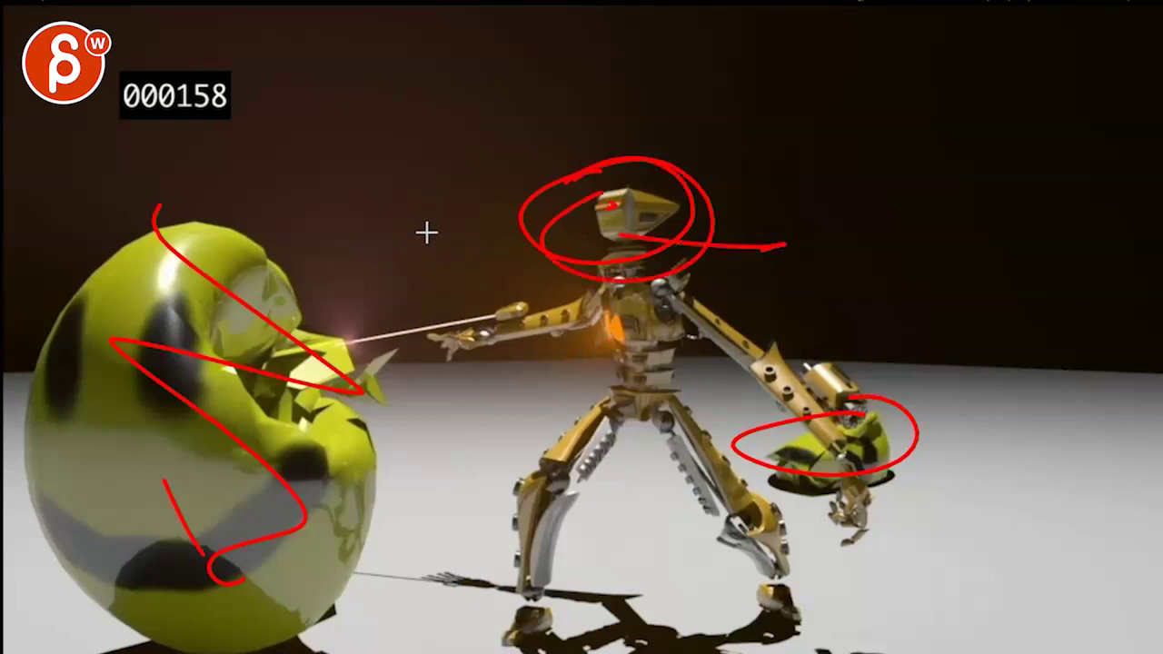
left_click_drag(555, 211, 673, 196)
left_click_drag(328, 167, 747, 126)
mouse_move(777, 165)
left_mouse_down()
mouse_move(809, 244)
mouse_move(880, 258)
left_mouse_up()
left_click_drag(309, 228, 338, 230)
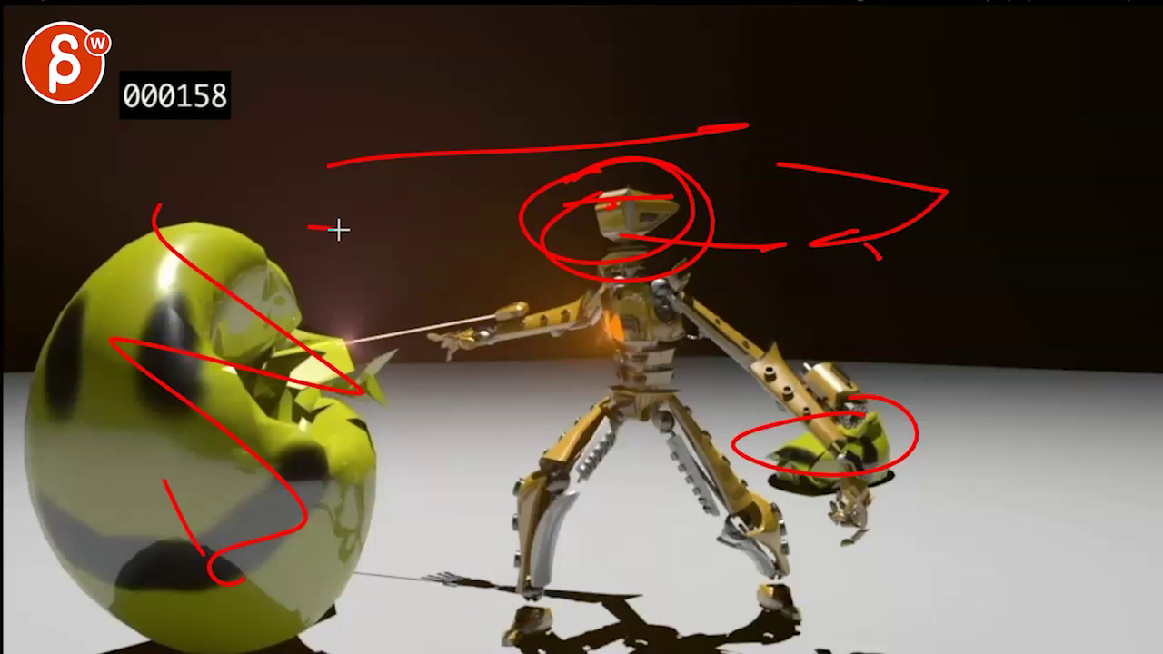
key("e")
Step: Redraw red loops and strokes around the robot's head
mouse_move(587, 173)
left_mouse_down()
mouse_move(748, 203)
mouse_move(629, 147)
left_mouse_up()
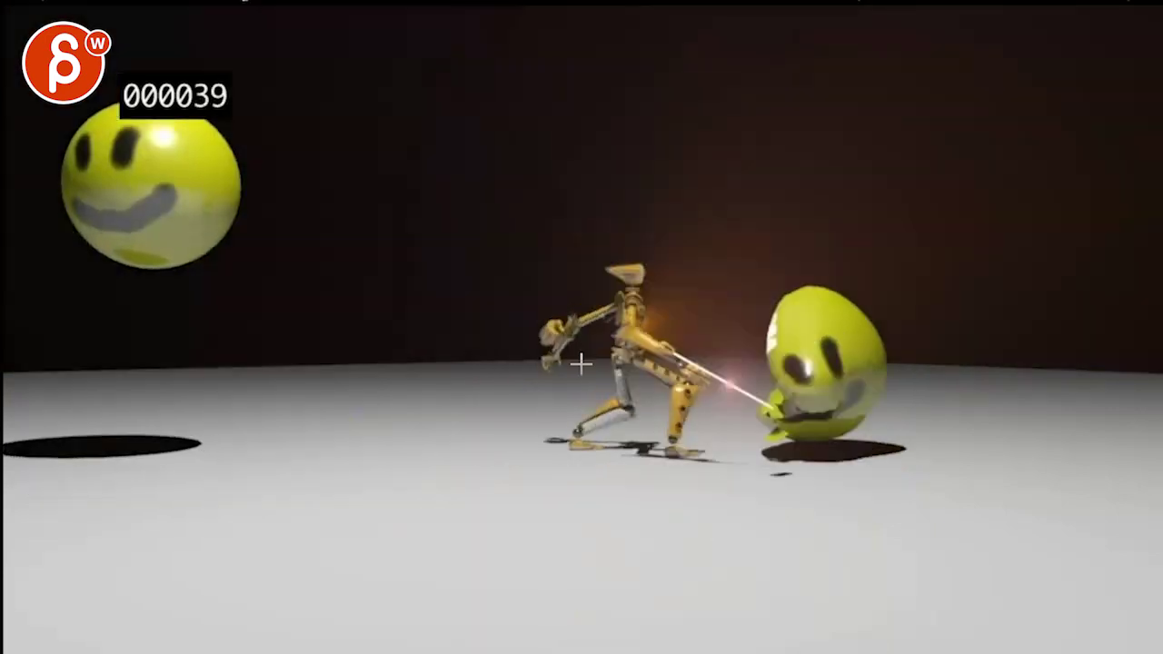
mouse_move(612, 250)
left_mouse_down()
mouse_move(658, 255)
mouse_move(651, 279)
mouse_move(687, 280)
left_mouse_up()
left_click_drag(630, 250, 668, 264)
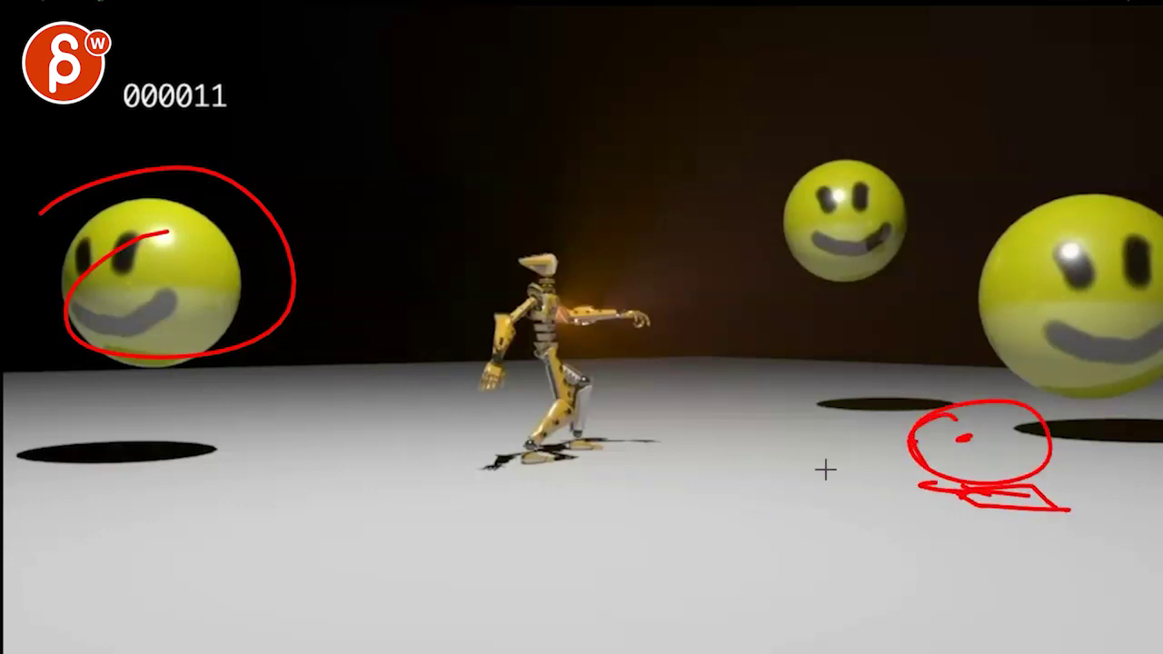
Step: Sketch a small red floor figure and marks near the top, then erase them
mouse_move(776, 534)
left_mouse_down()
mouse_move(854, 540)
mouse_move(776, 478)
mouse_move(773, 390)
mouse_move(770, 399)
left_mouse_up()
left_click_drag(1018, 91, 794, 114)
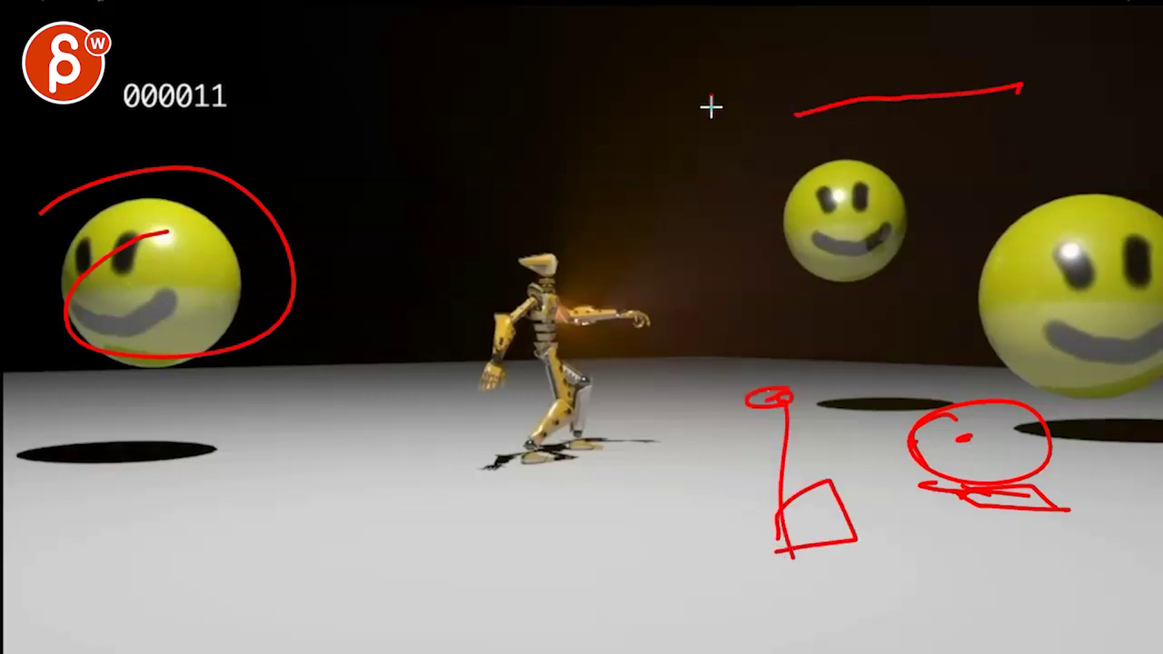
left_click(711, 104)
key("e")
Step: Circle the left, middle and right smiley balls in red, then clear the loops
mouse_move(71, 235)
left_mouse_down()
mouse_move(99, 379)
mouse_move(164, 200)
left_mouse_up()
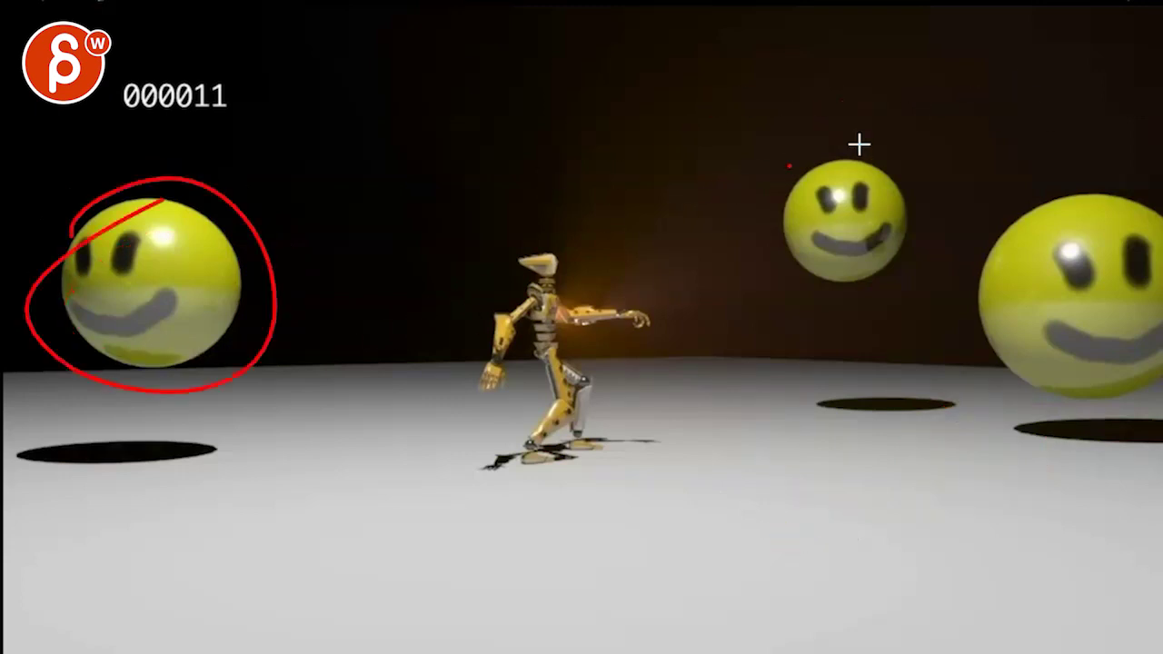
left_click_drag(789, 166, 863, 198)
mouse_move(1039, 189)
left_mouse_down()
mouse_move(999, 206)
mouse_move(1127, 366)
left_mouse_up()
key("e")
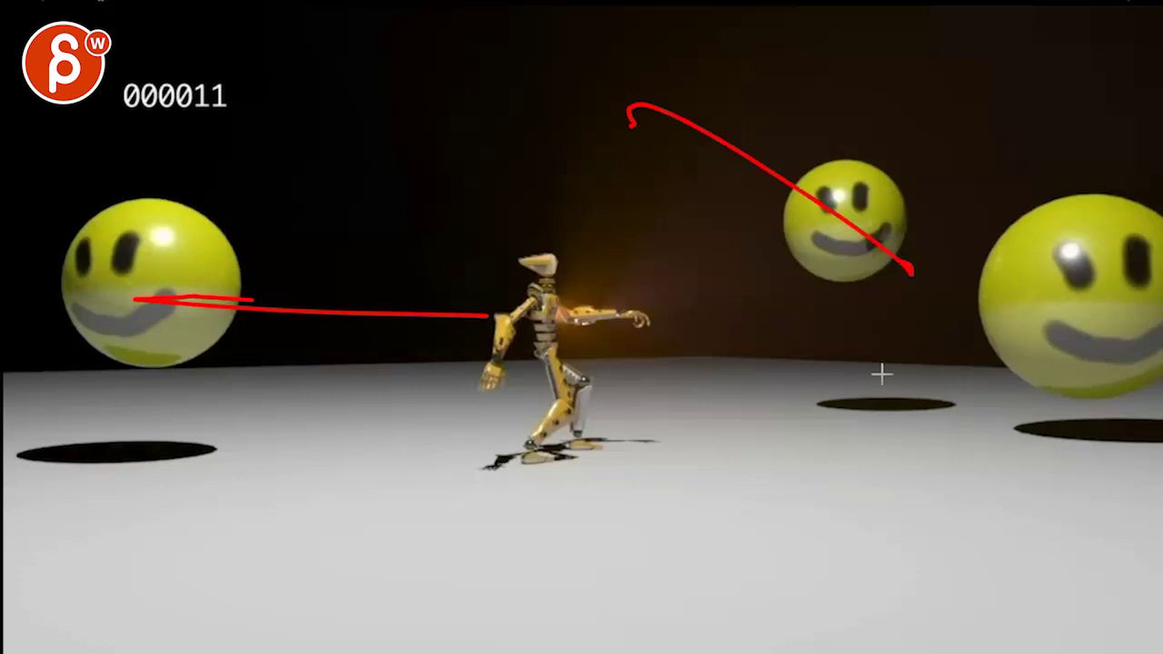
Step: Draw red speed lines, a robot-to-floor line and a ground scribble, then exit drawing
mouse_move(767, 350)
left_mouse_down()
mouse_move(811, 400)
mouse_move(773, 425)
left_mouse_up()
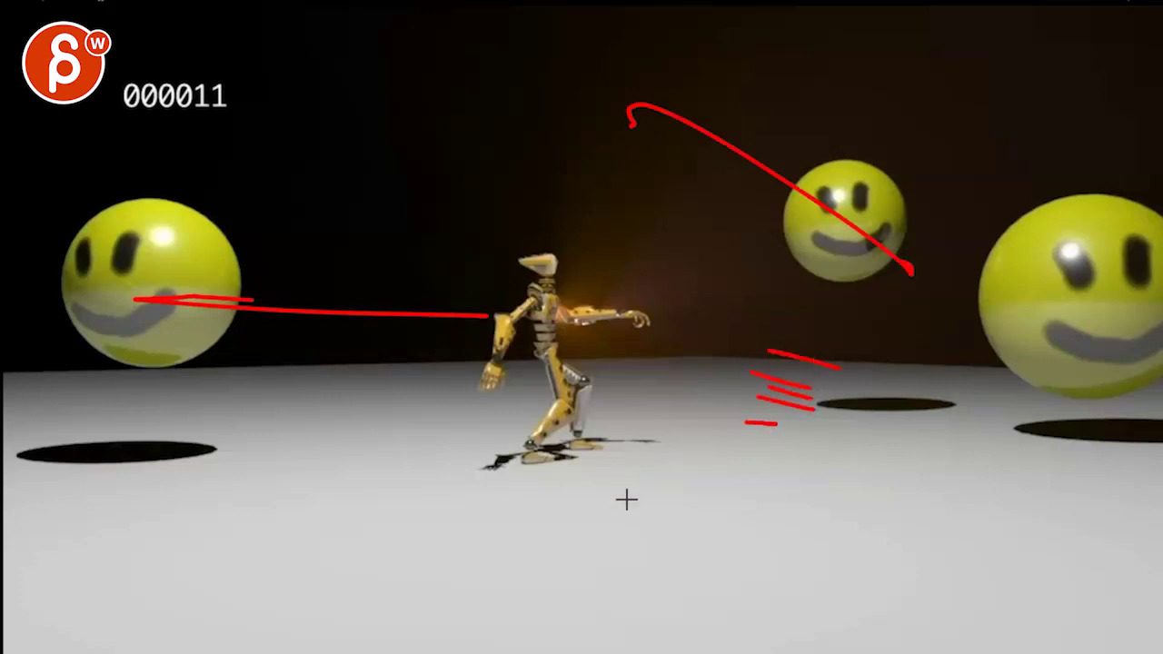
left_click_drag(705, 538, 878, 559)
mouse_move(669, 317)
left_mouse_down()
mouse_move(745, 534)
mouse_move(692, 556)
left_mouse_up()
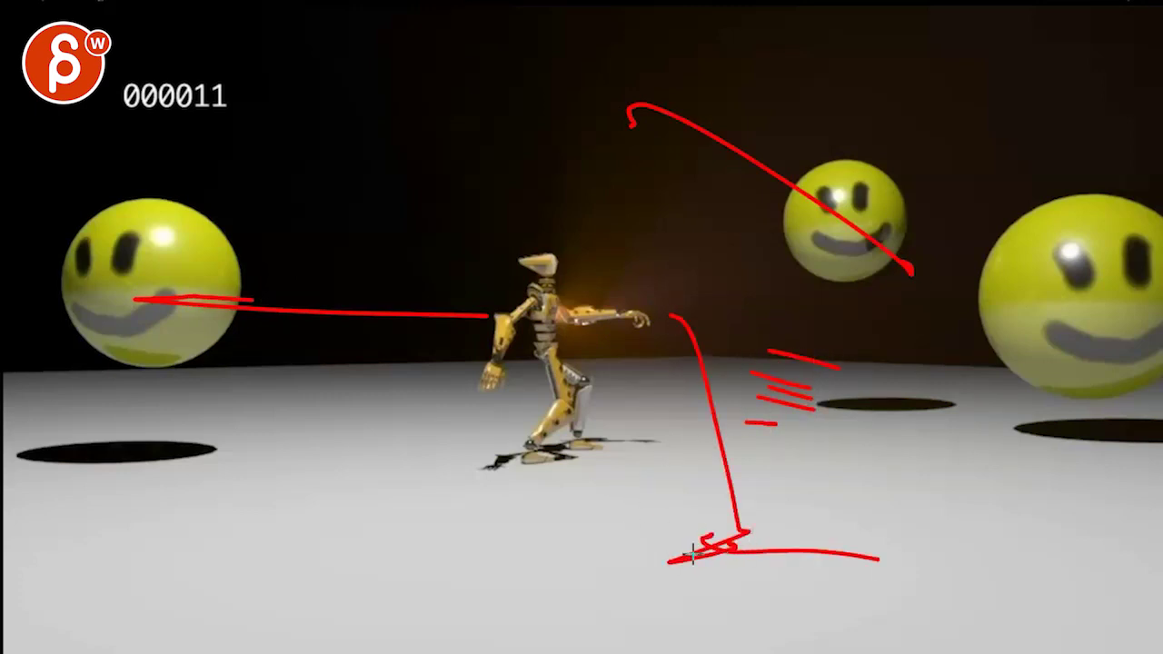
key("Escape")
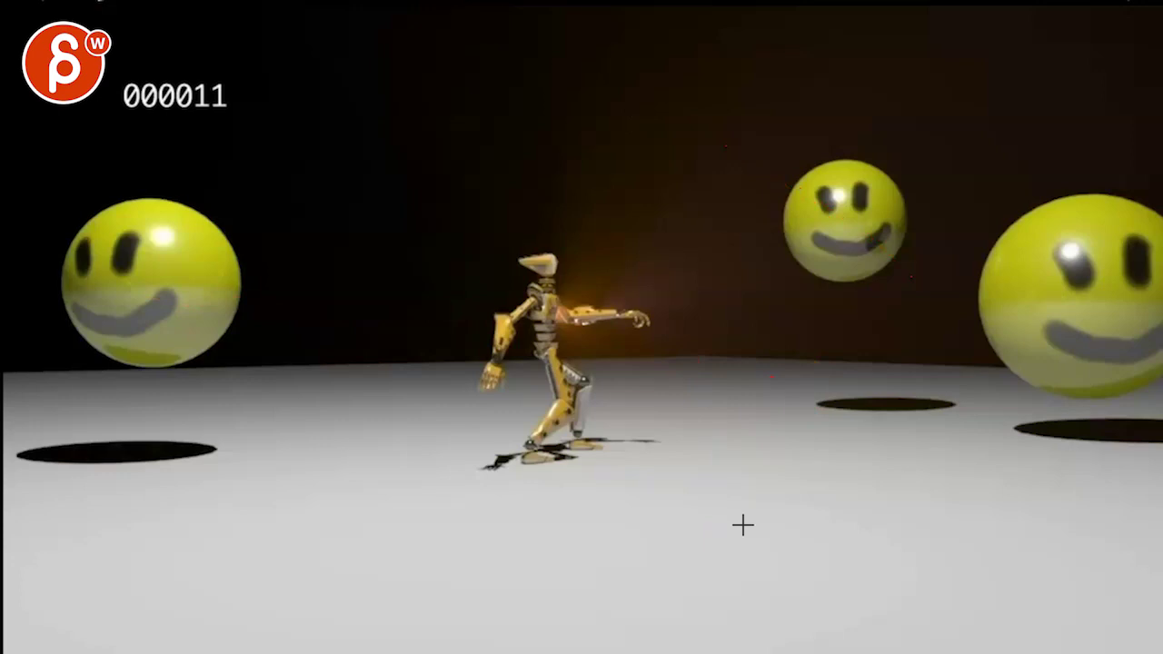